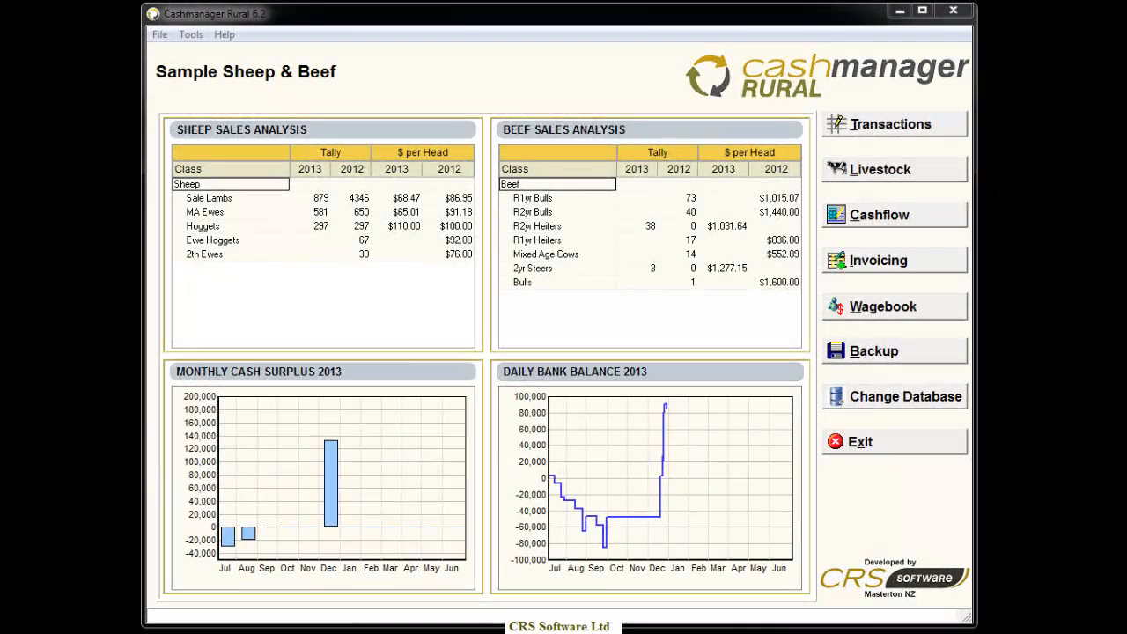
Export the stock purchase and sales data for Farmax with a date range from Dec 2012 to Dec 2012.
left_click(191, 34)
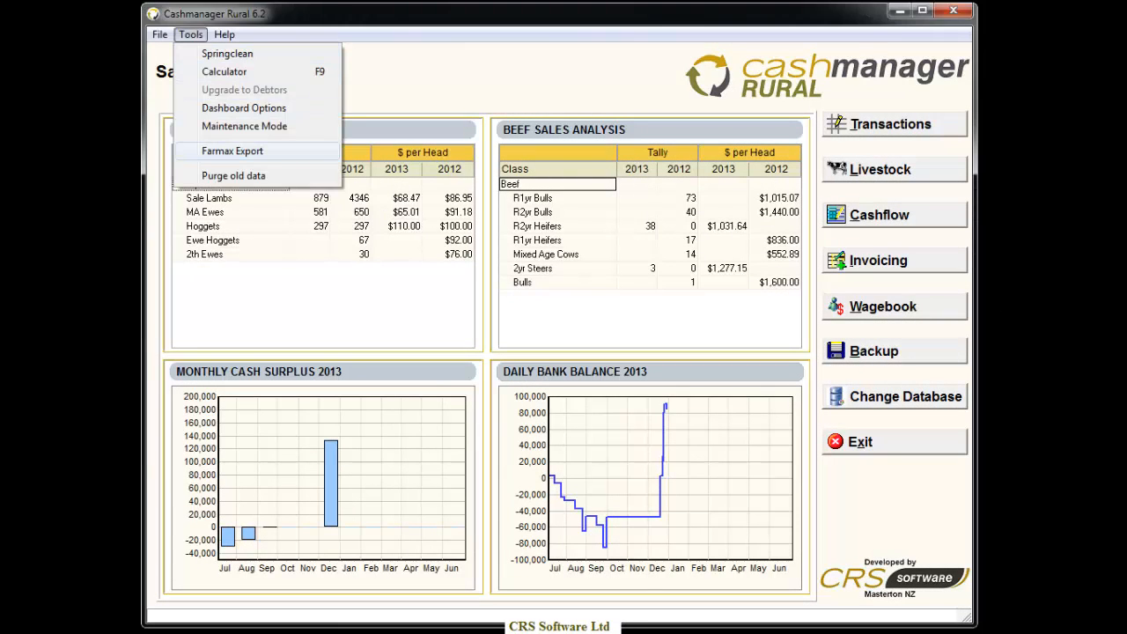
left_click(232, 151)
left_click(278, 175)
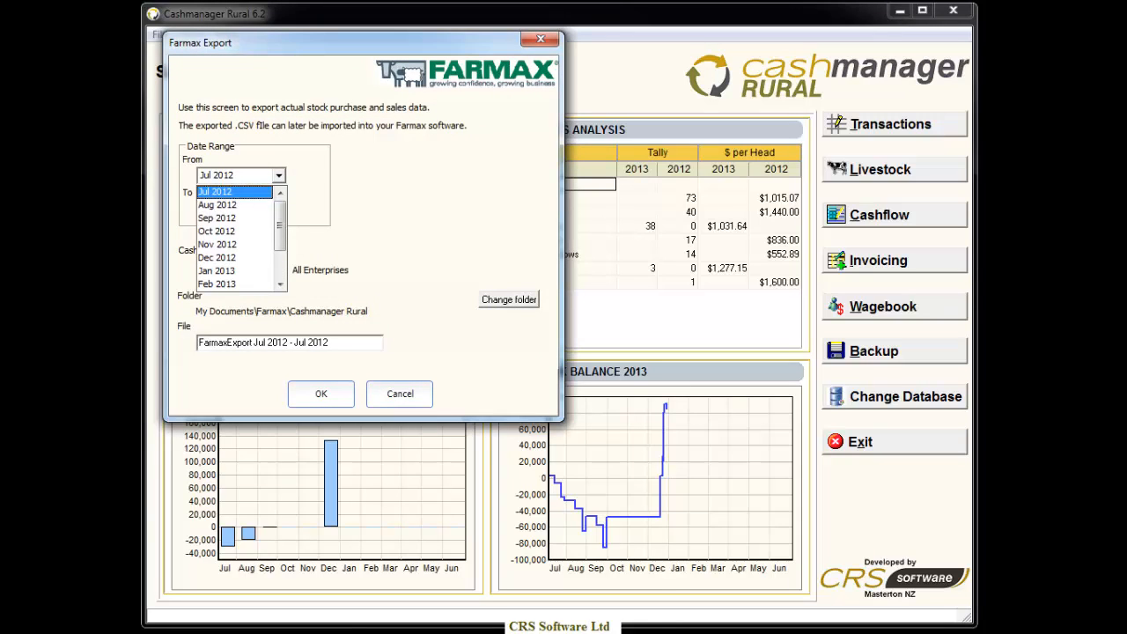
left_click(230, 258)
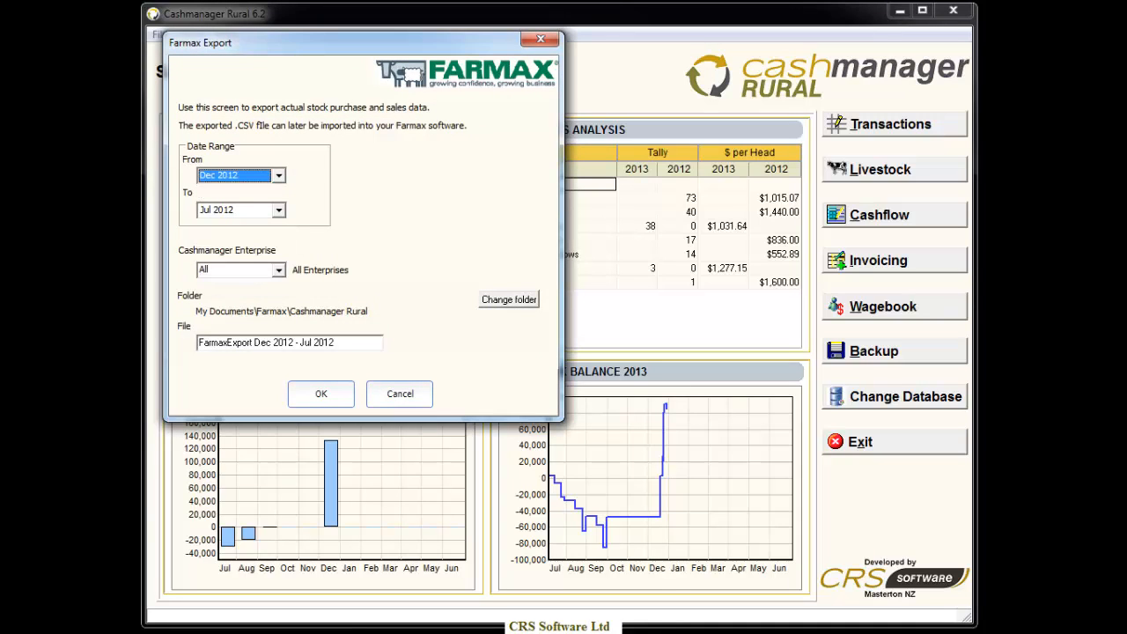
left_click(278, 210)
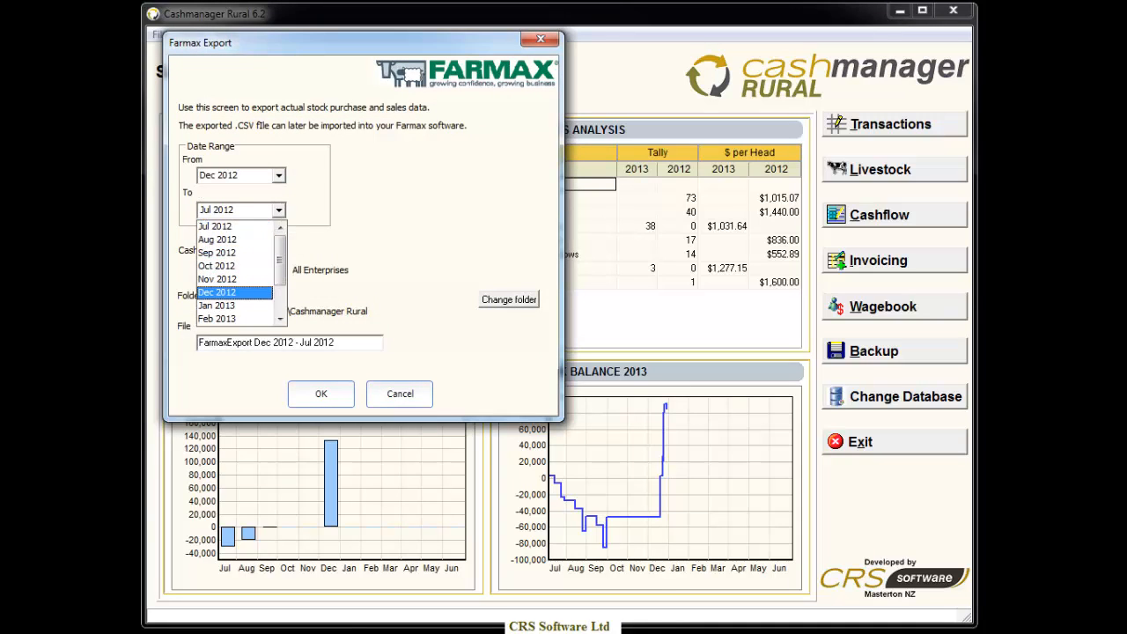
left_click(230, 293)
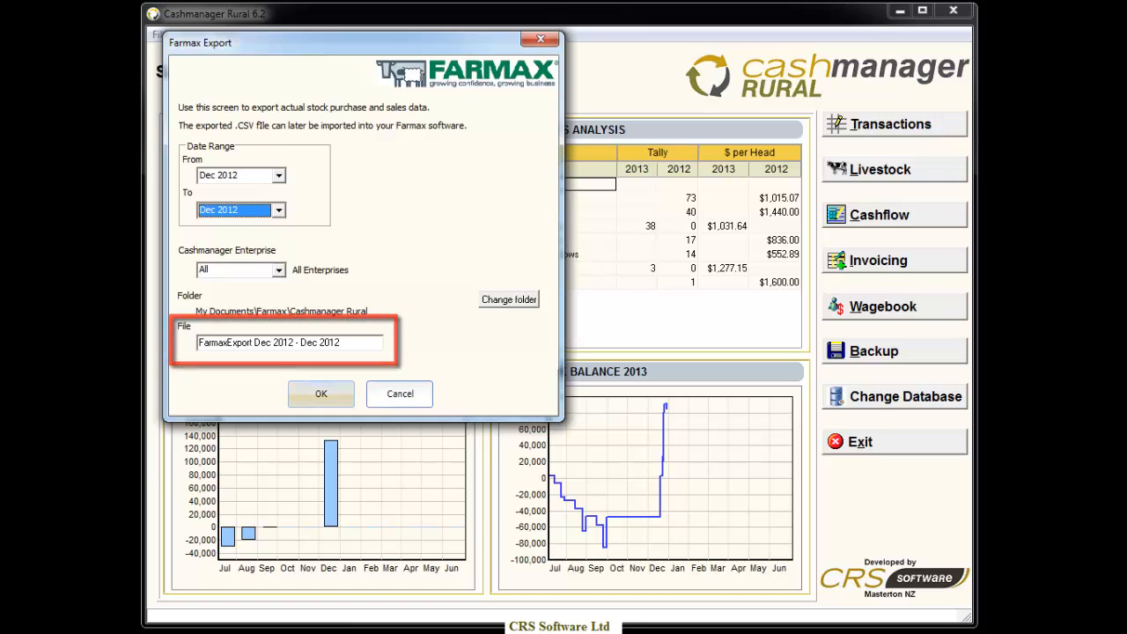
left_click(322, 395)
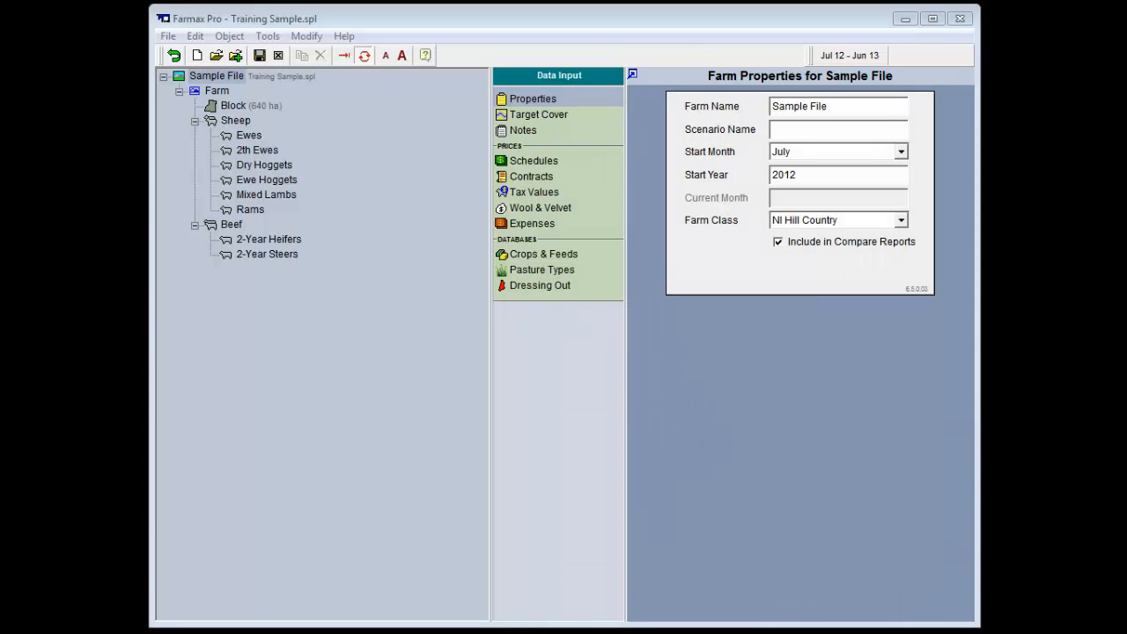
Switch to Farmax Pro and load the Cashmanager RURAL export "FarmaxExport Dec 2012 - Dec 2012.csv" for import.
left_click(268, 36)
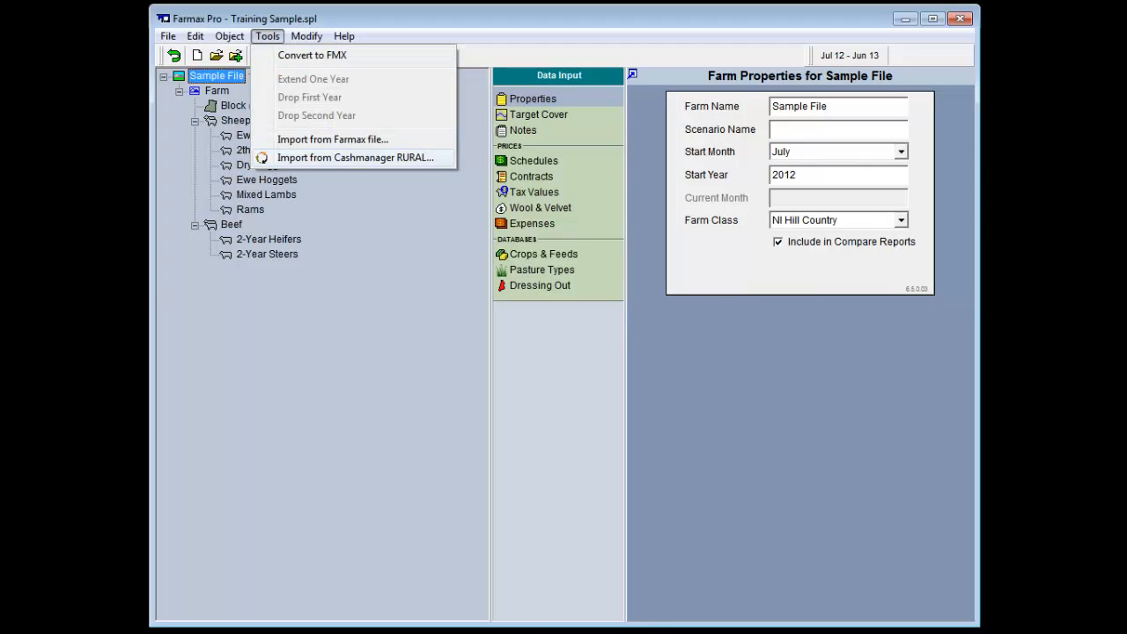
left_click(352, 158)
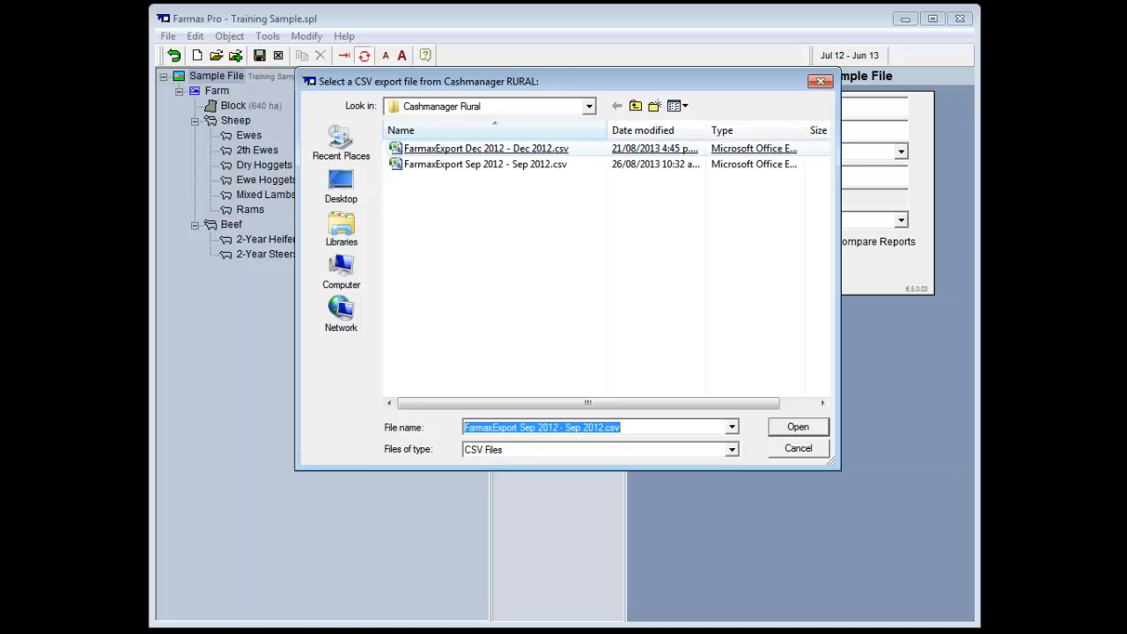
double_click(486, 148)
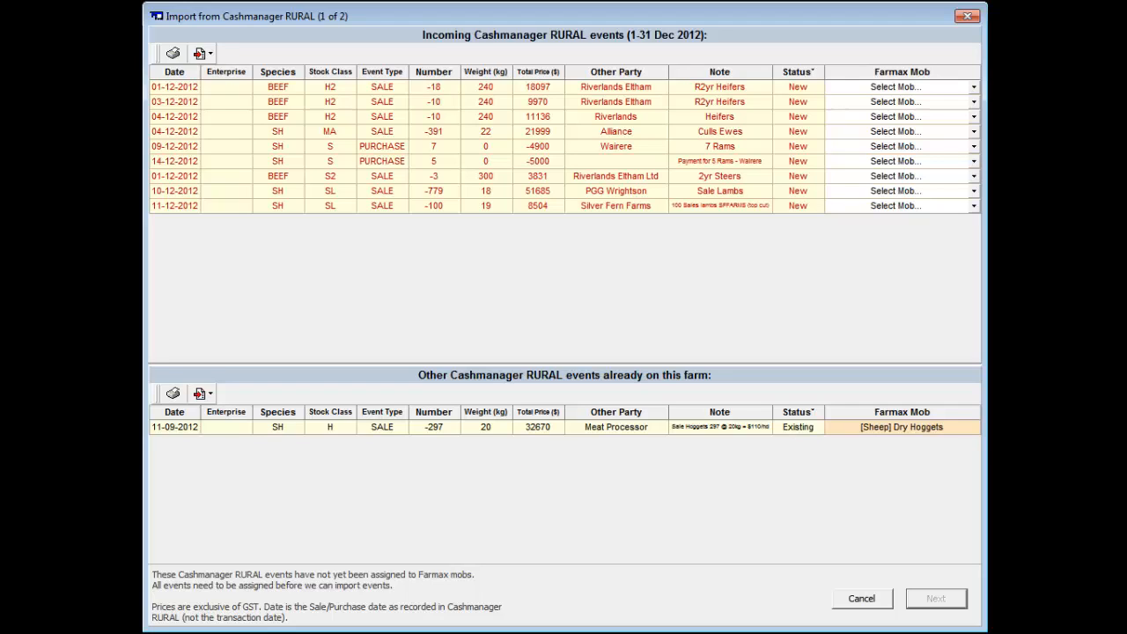
Assign the R2yr heifer sales to the 2-Year Heifers mob, the cull ewe sale to Ewes and the ram purchases to Rams.
left_click(974, 87)
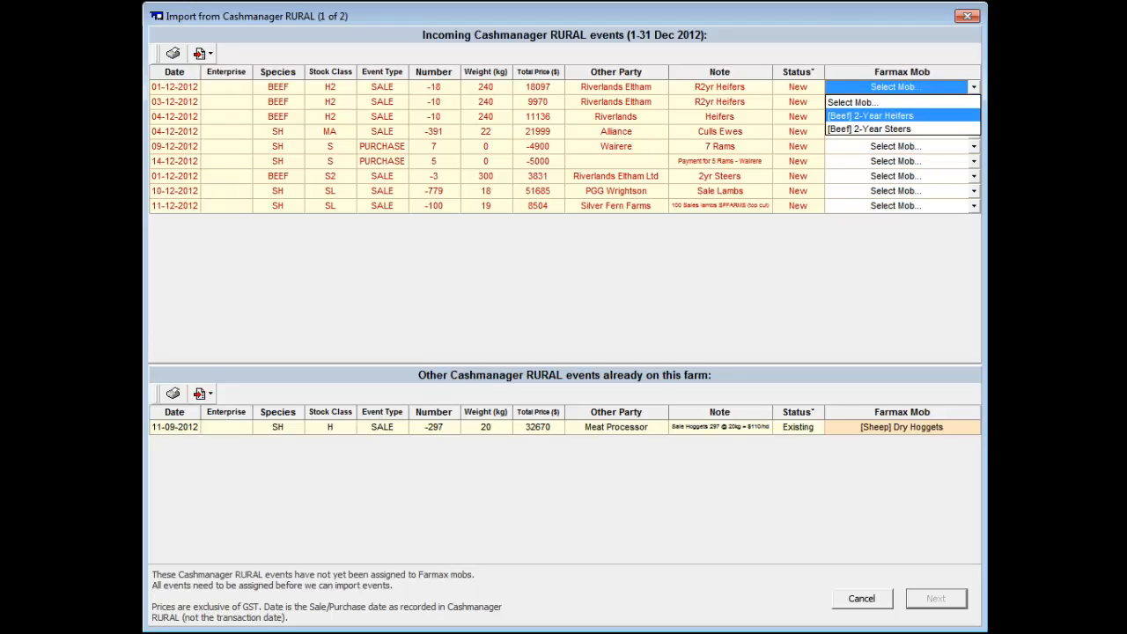
left_click(869, 115)
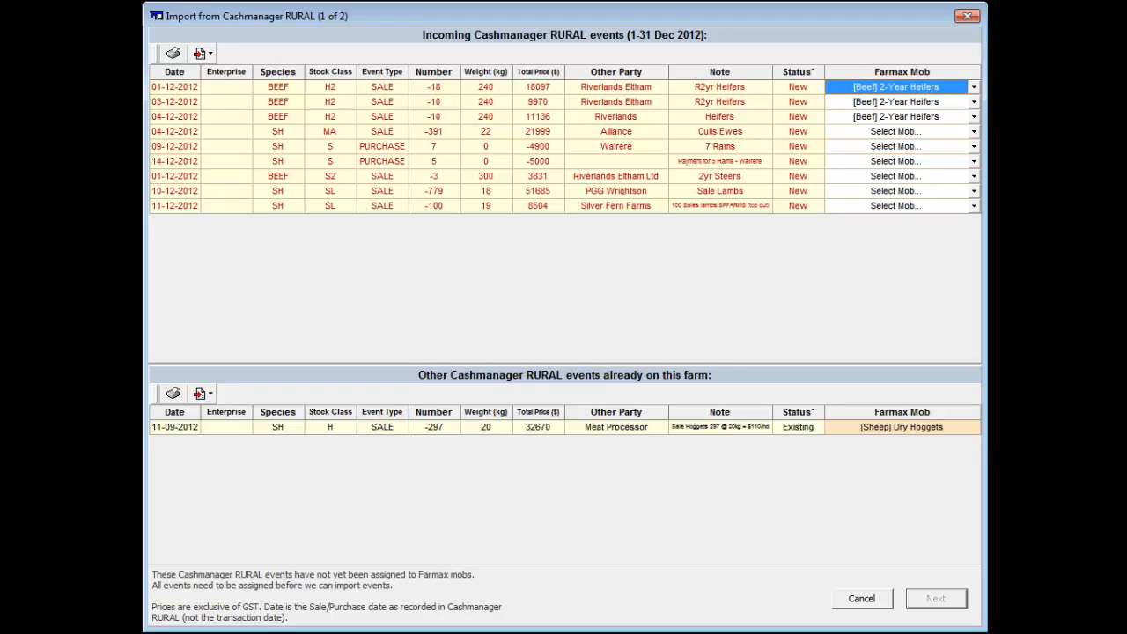
left_click(973, 131)
left_click(898, 160)
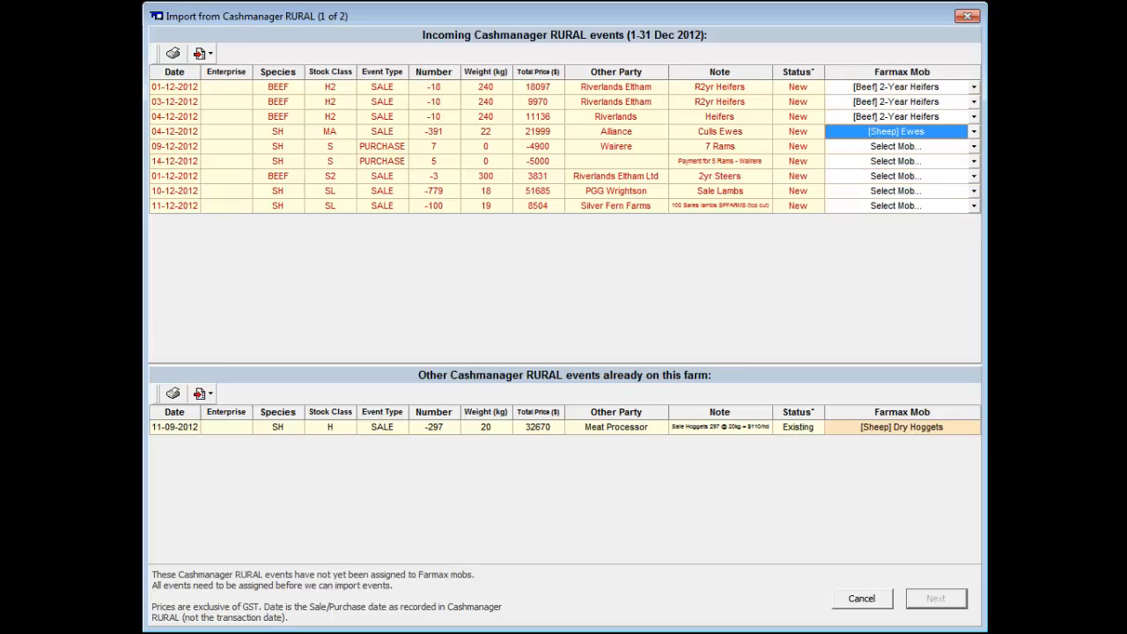
left_click(974, 146)
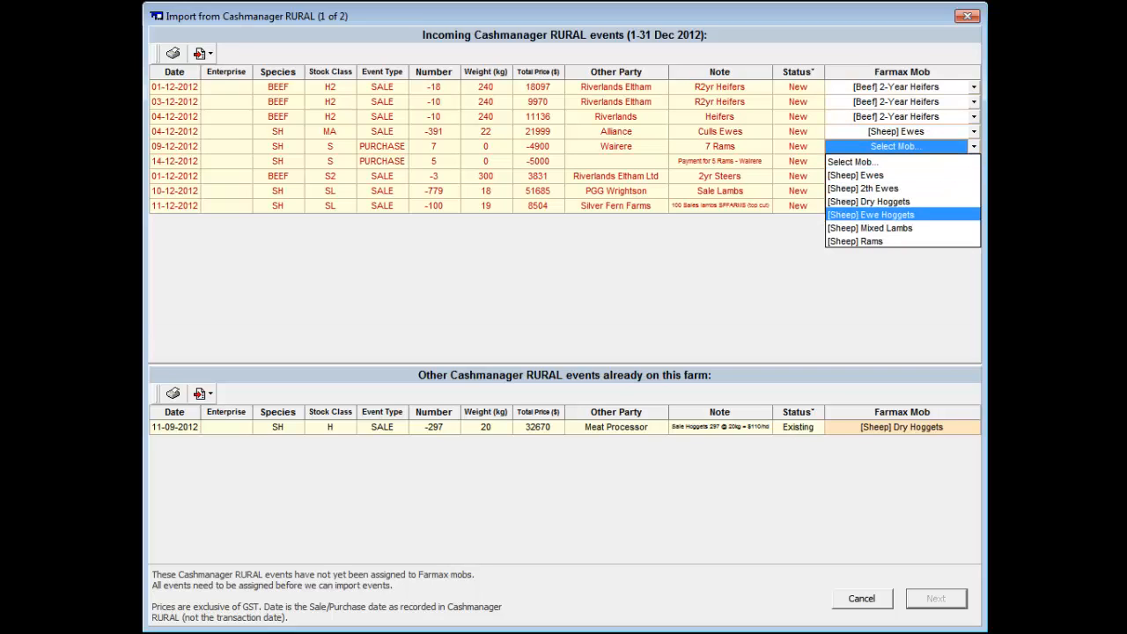
left_click(898, 242)
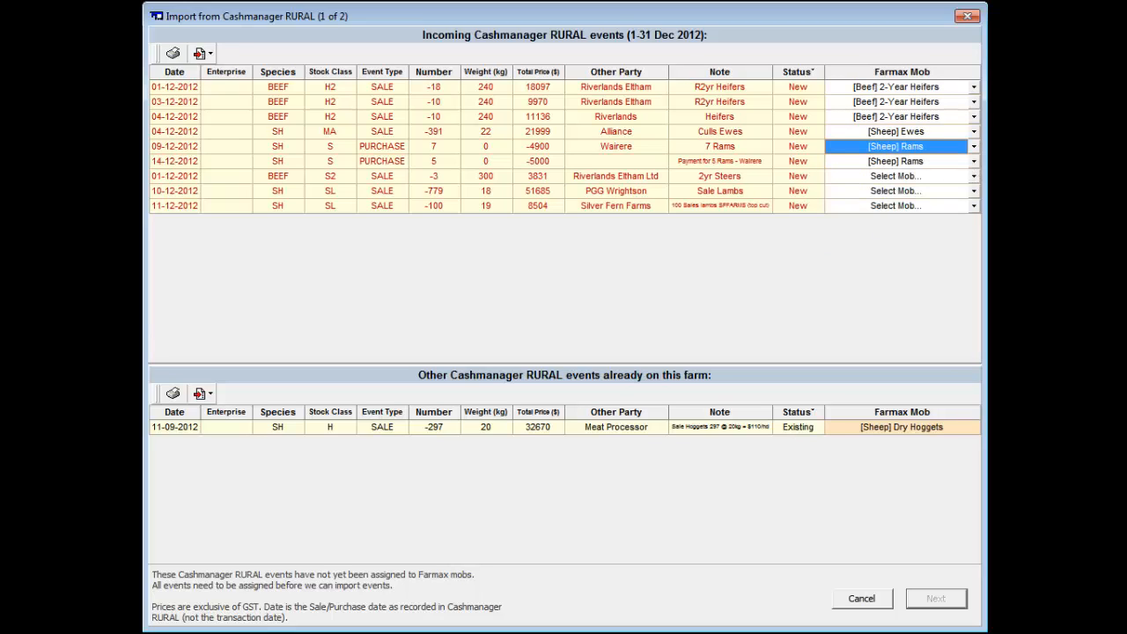
Assign the 2yr steer sale to 2-Year Steers and the lamb sales to Mixed Lambs, and continue to the second import page.
left_click(974, 176)
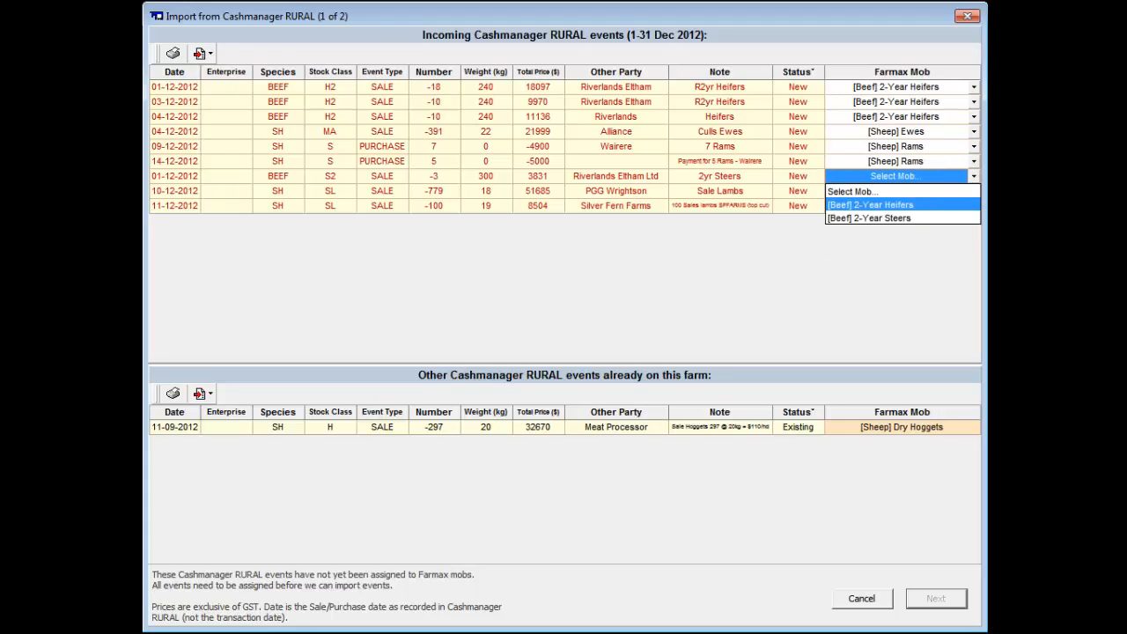
left_click(869, 218)
left_click(974, 191)
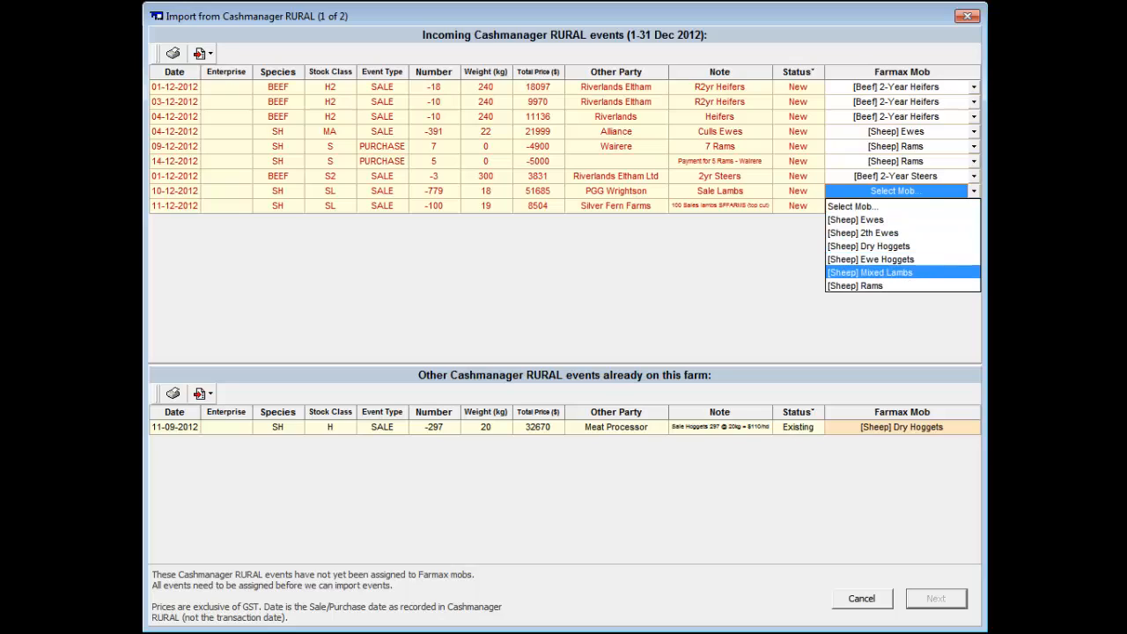
left_click(870, 272)
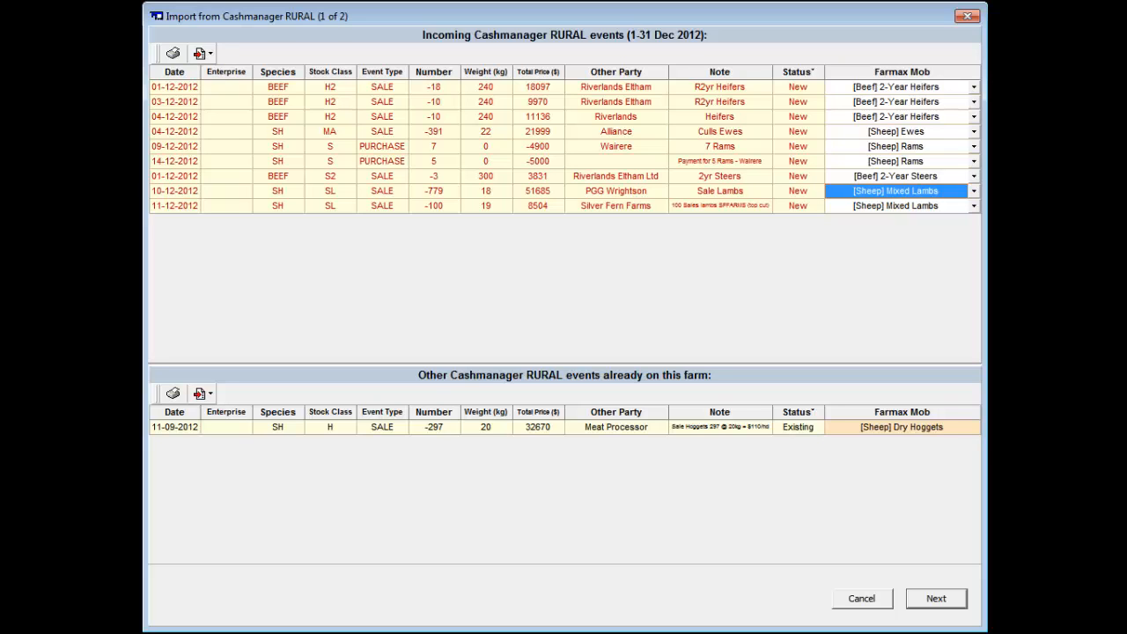
left_click(936, 598)
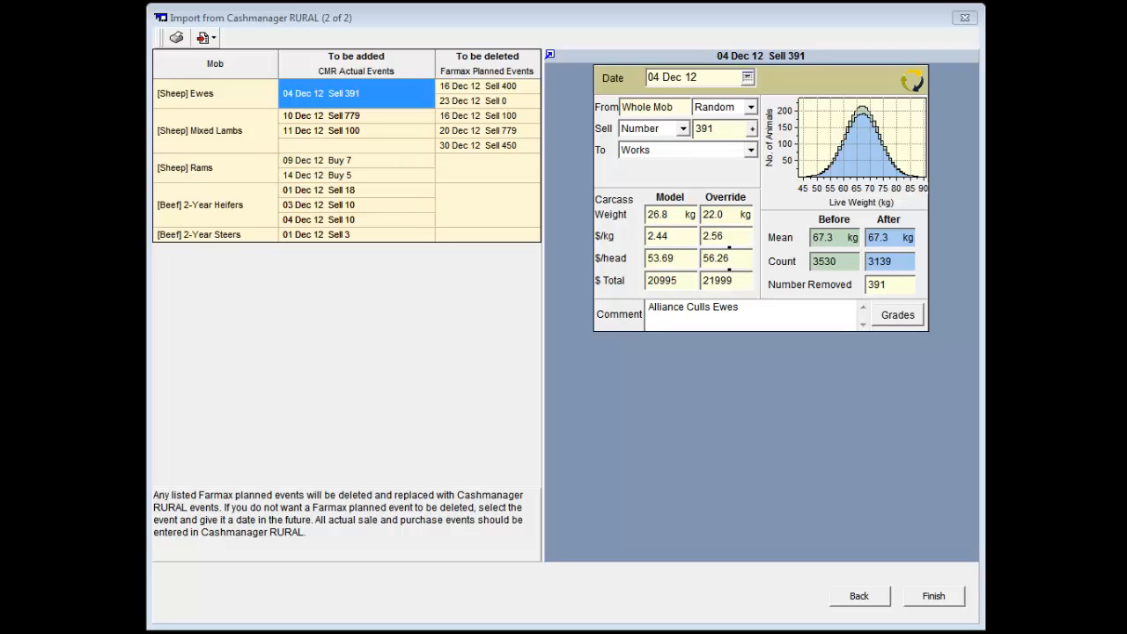
Reinstate the planned 30 Dec sale of 450 mixed lambs by changing its date to 02 Jan 13.
left_click(488, 145)
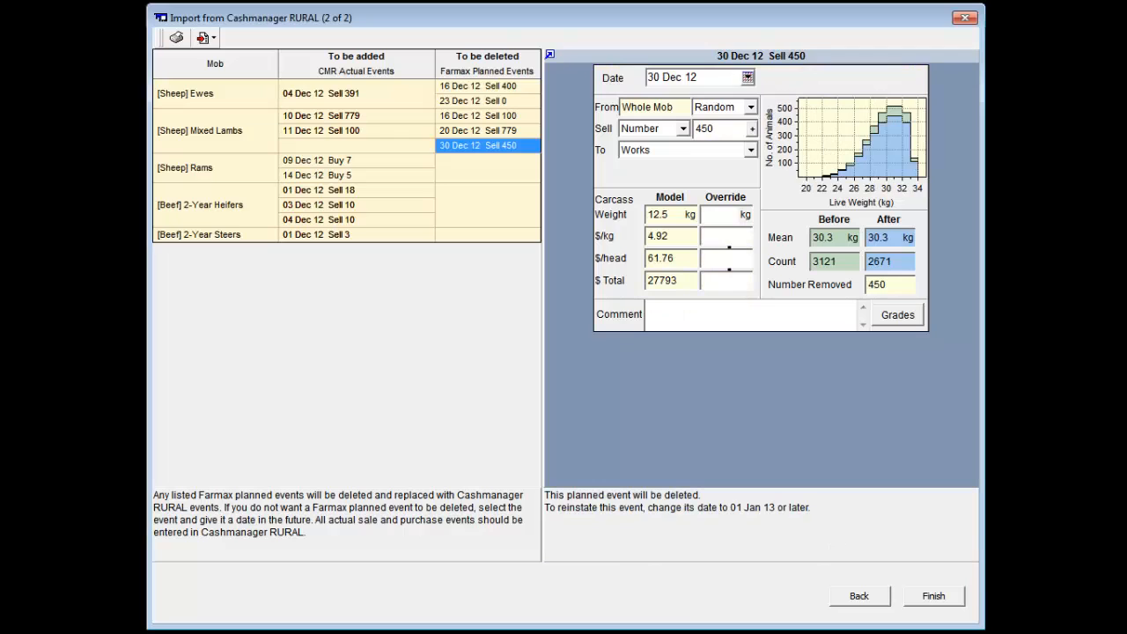
left_click(747, 78)
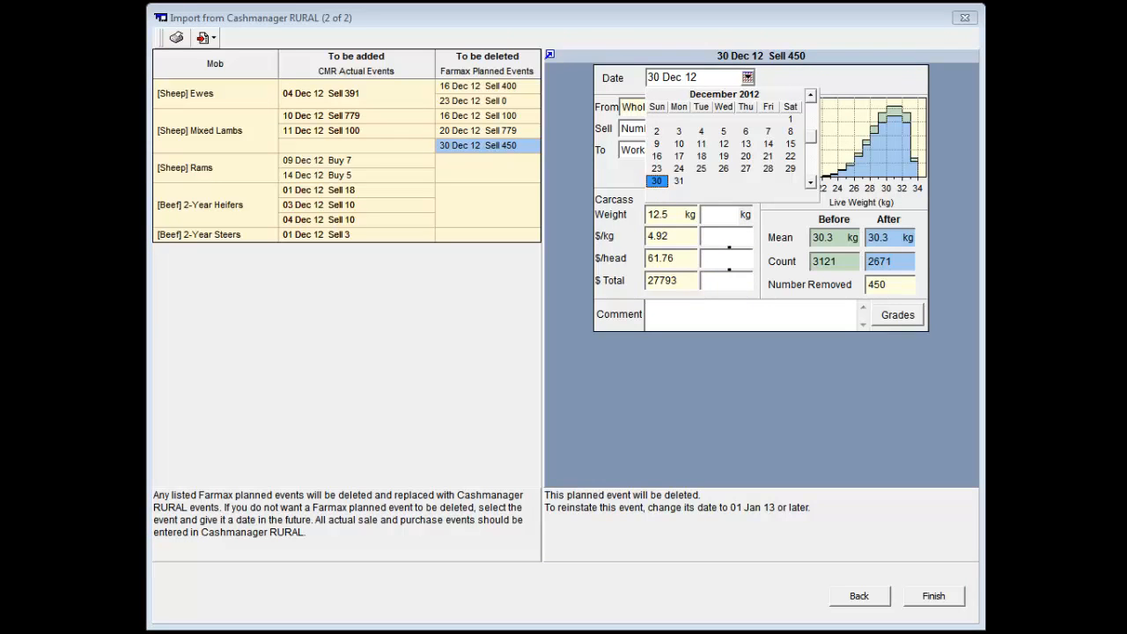
left_click(811, 182)
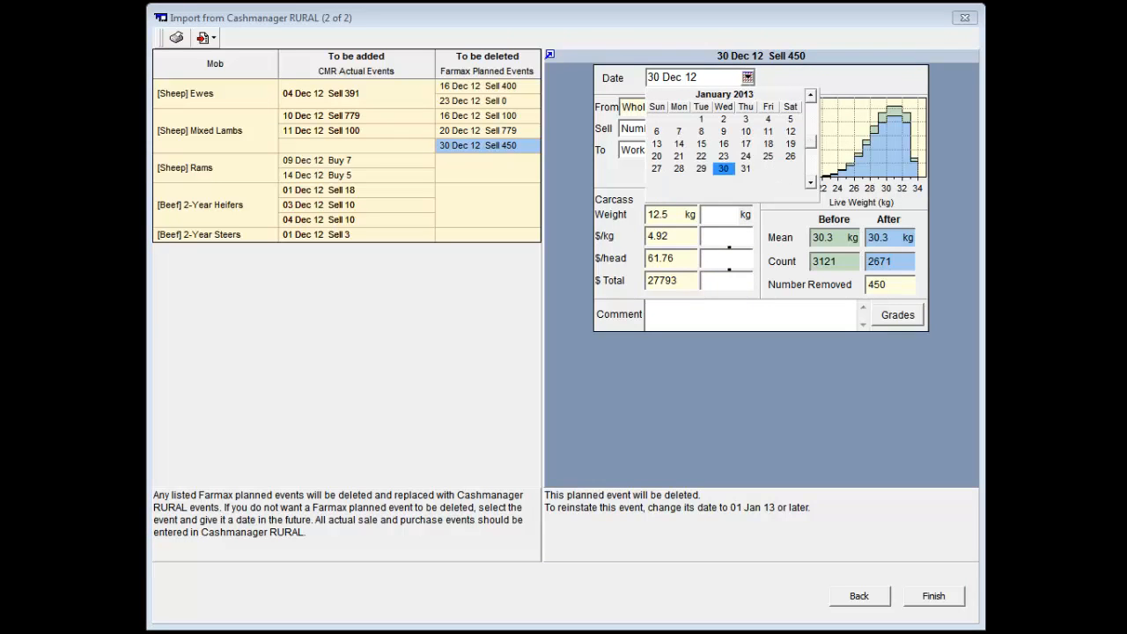
left_click(811, 182)
left_click(811, 95)
left_click(722, 119)
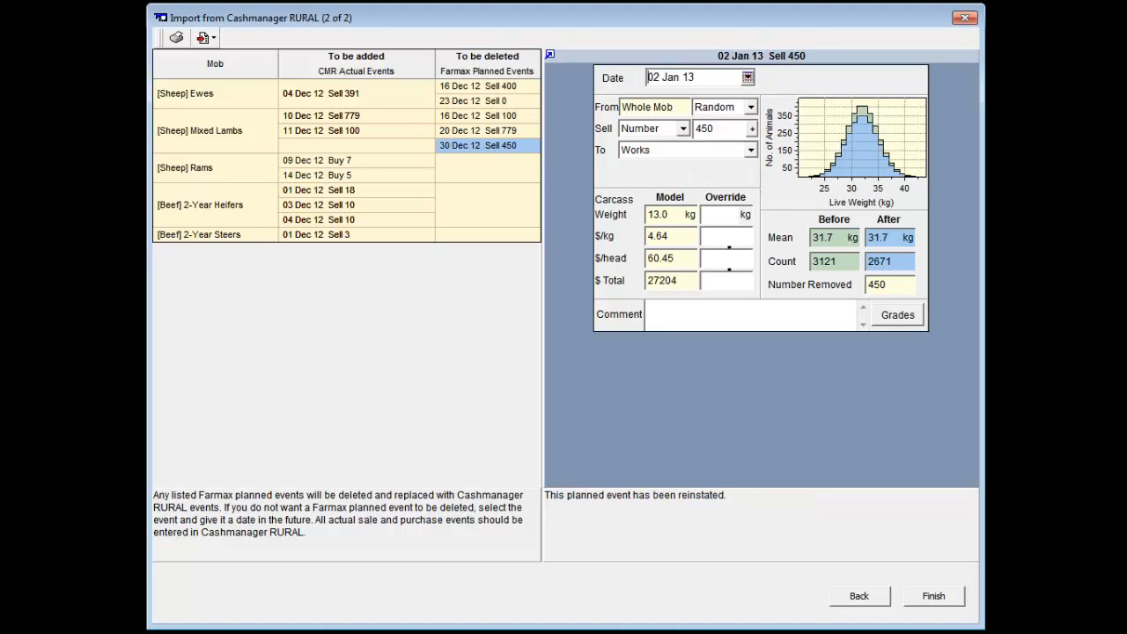
Set the 11 Dec sale of 100 mixed lambs to take the Heaviest animals and send them to Works.
left_click(356, 131)
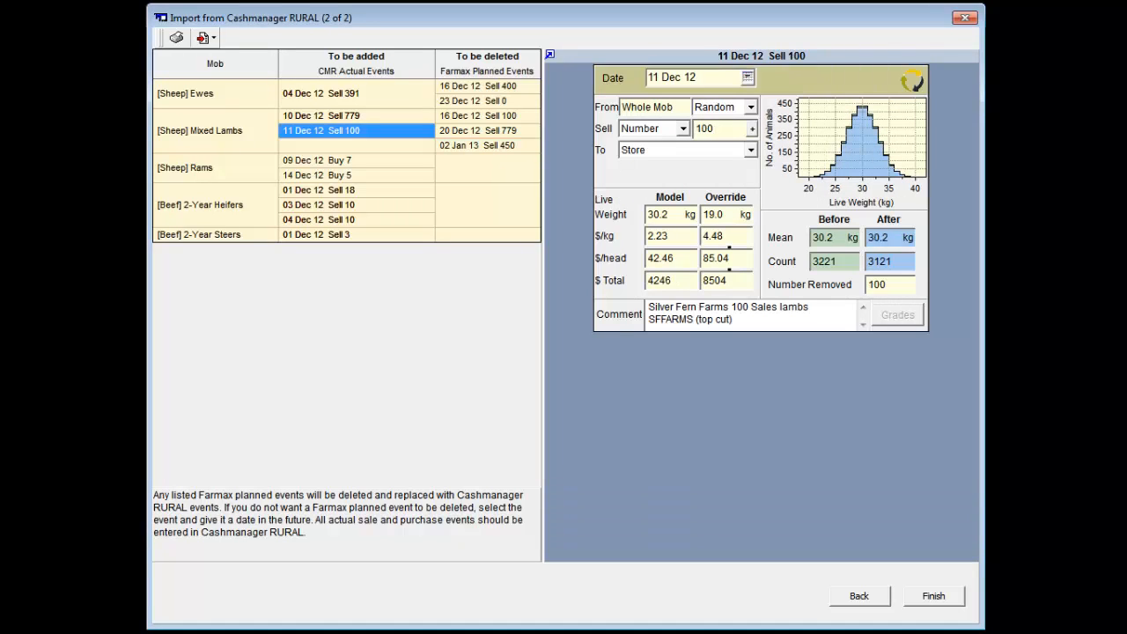
left_click(750, 107)
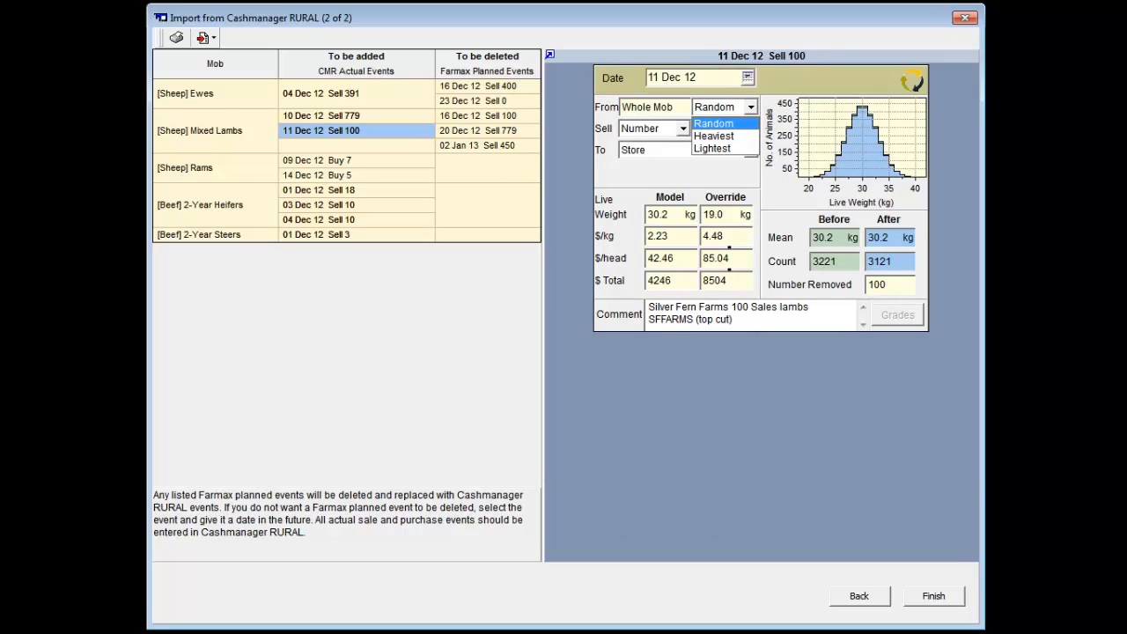
key("Down")
key("Return")
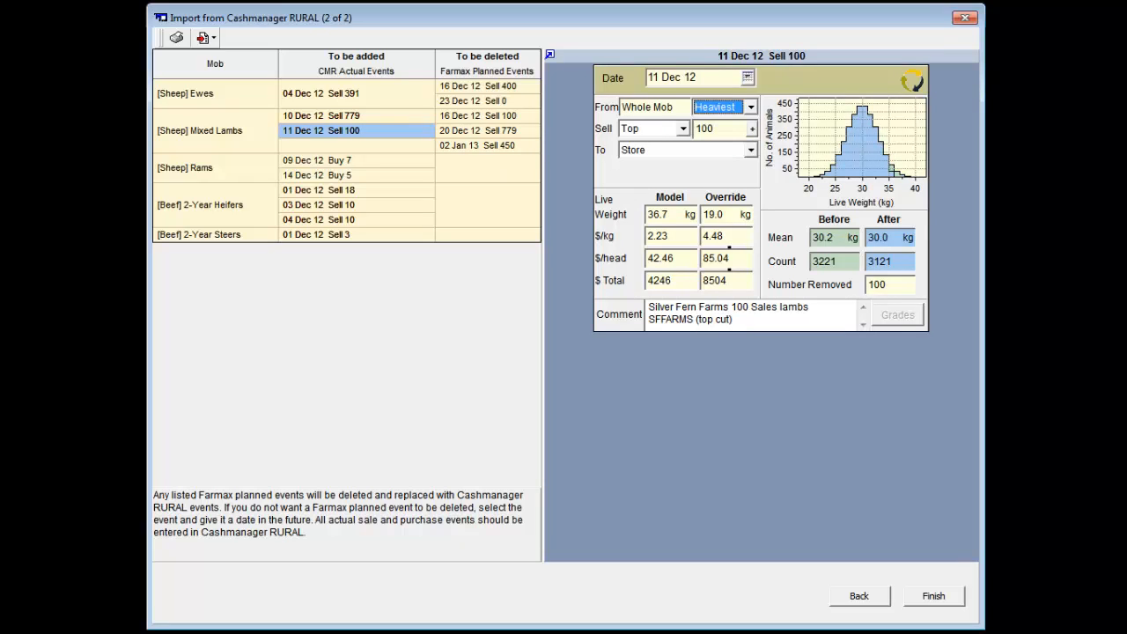
left_click(750, 150)
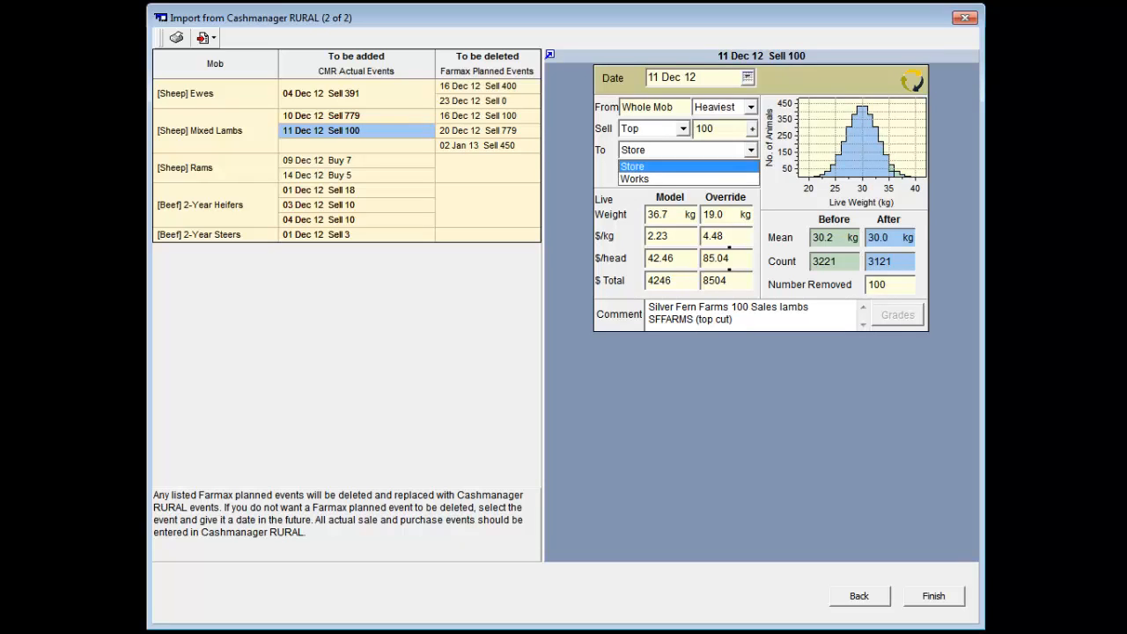
key("Down")
key("Return")
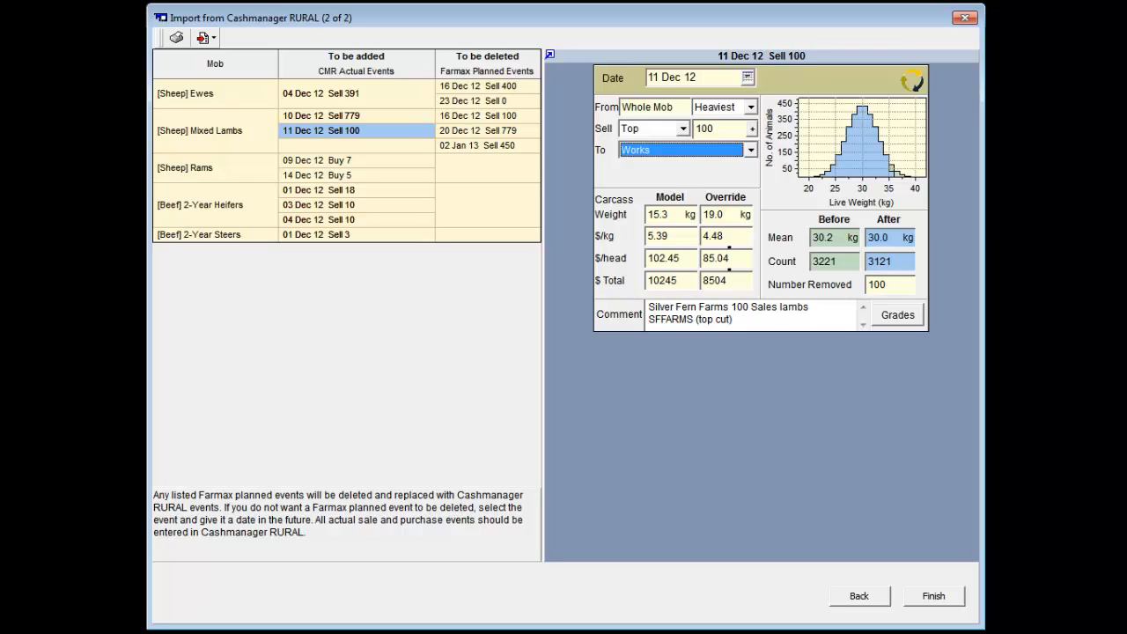
left_click(356, 117)
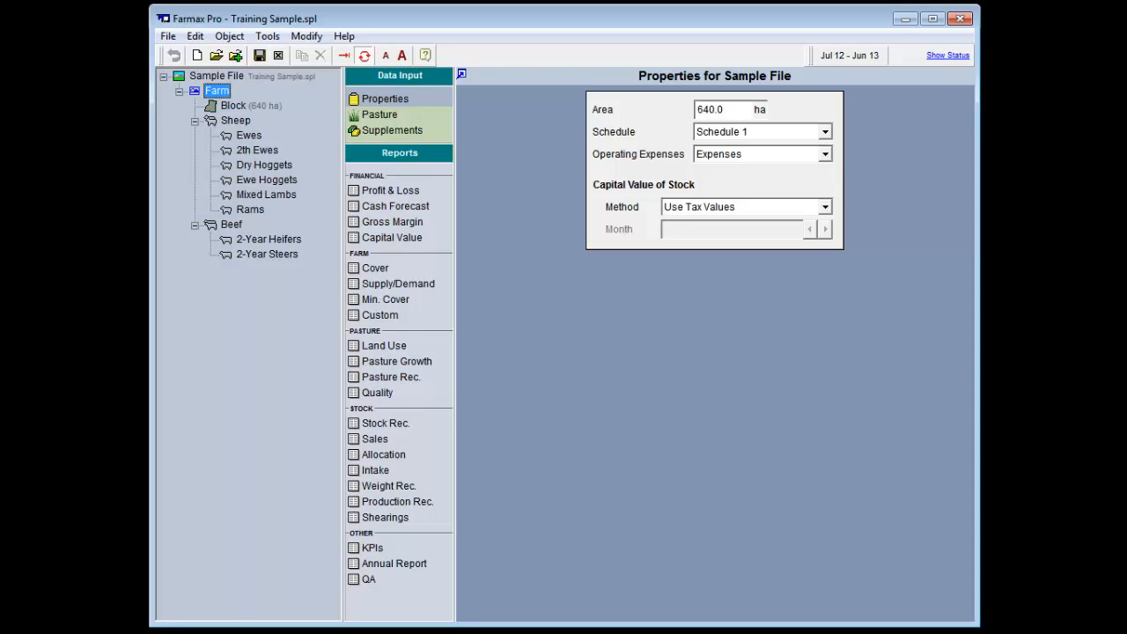
Start another Cashmanager RURAL import using the updated "FarmaxExport Dec 2012 - Dec 2012.csv" file.
left_click(267, 36)
left_click(334, 157)
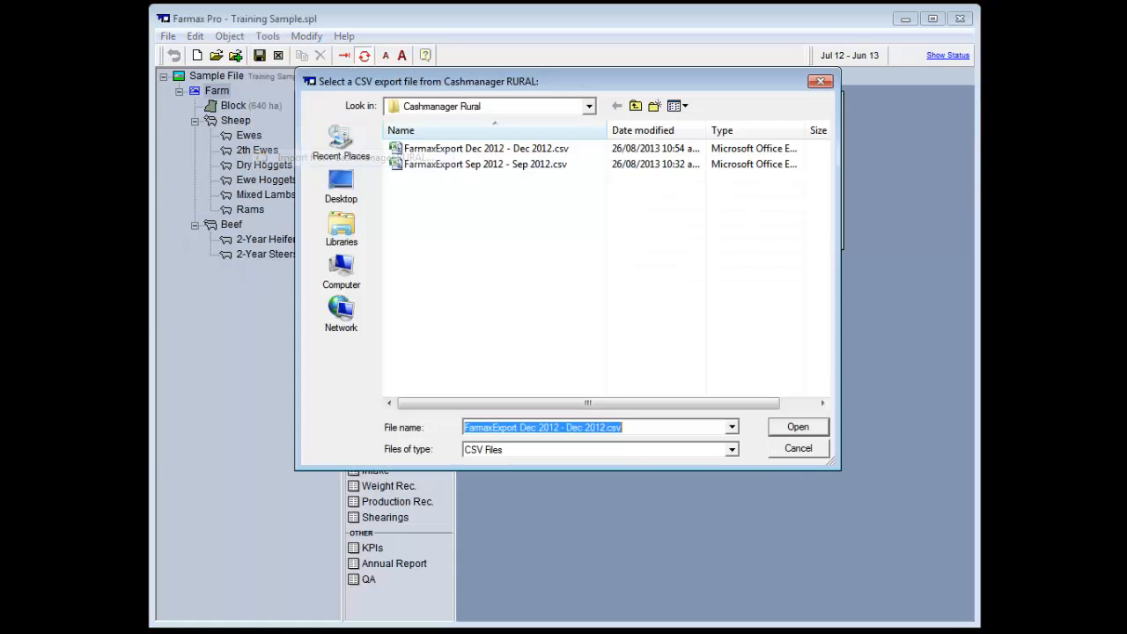
double_click(485, 148)
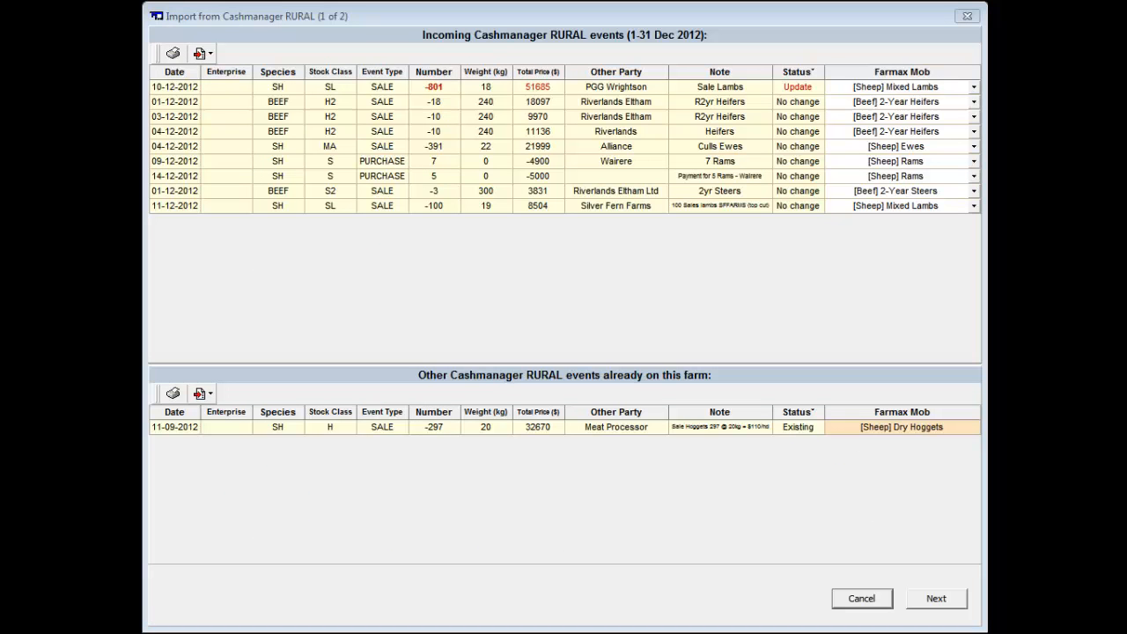